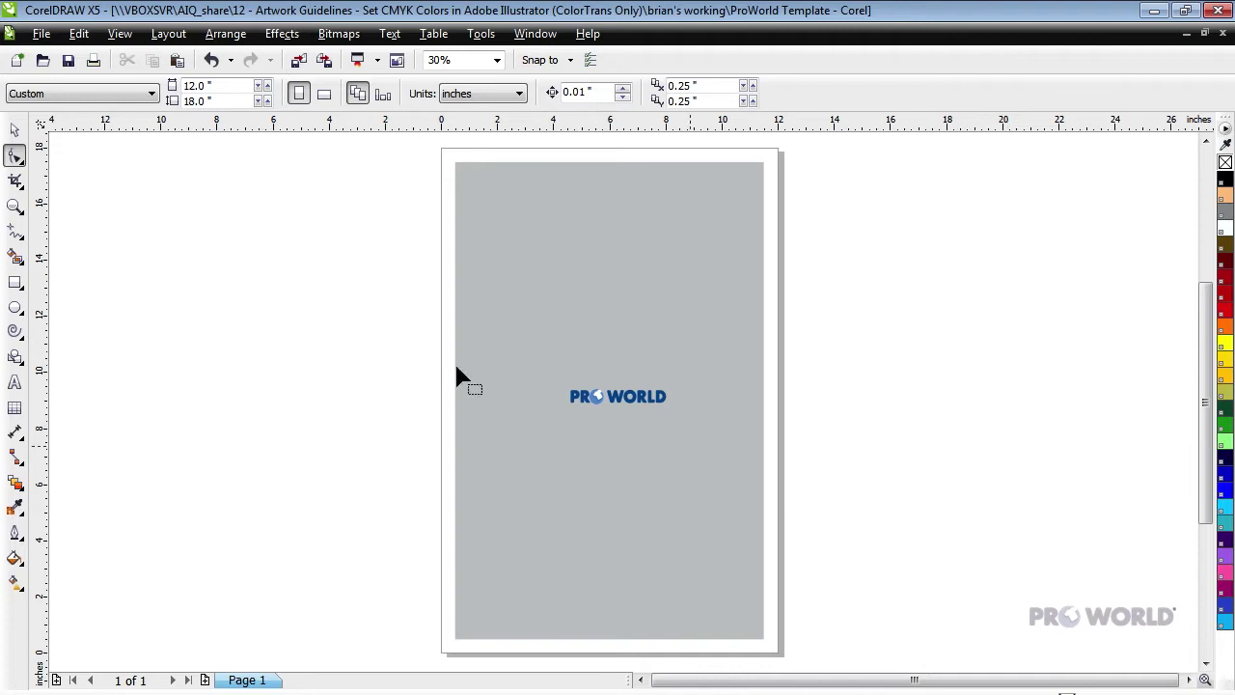
# Group the ProWorld logo's parts and drag it to the gray area's bottom-left corner.
pyautogui.click(14, 128)
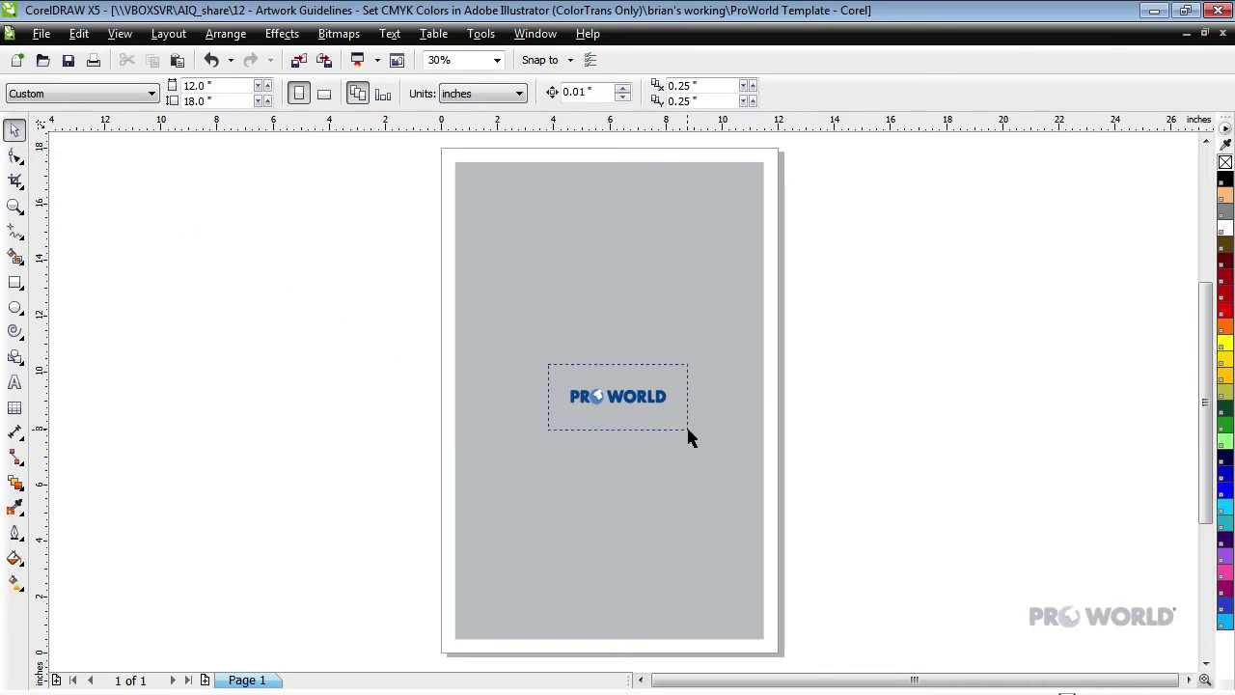
pyautogui.click(645, 394)
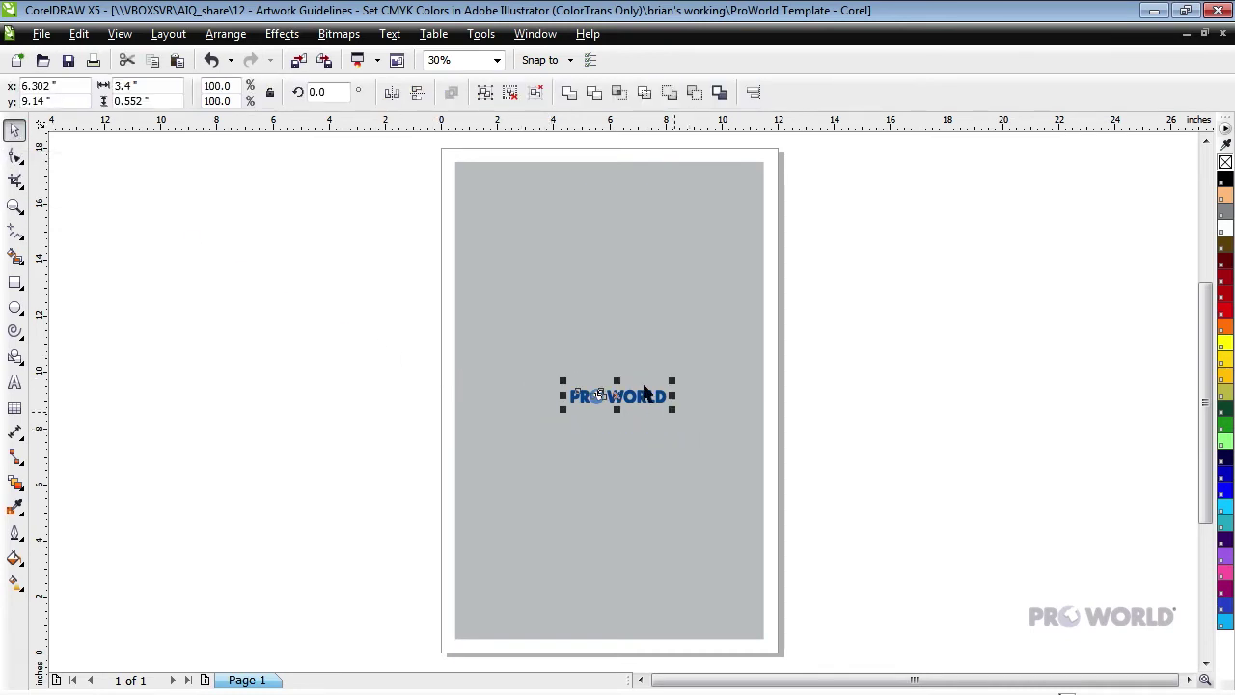
pyautogui.click(226, 35)
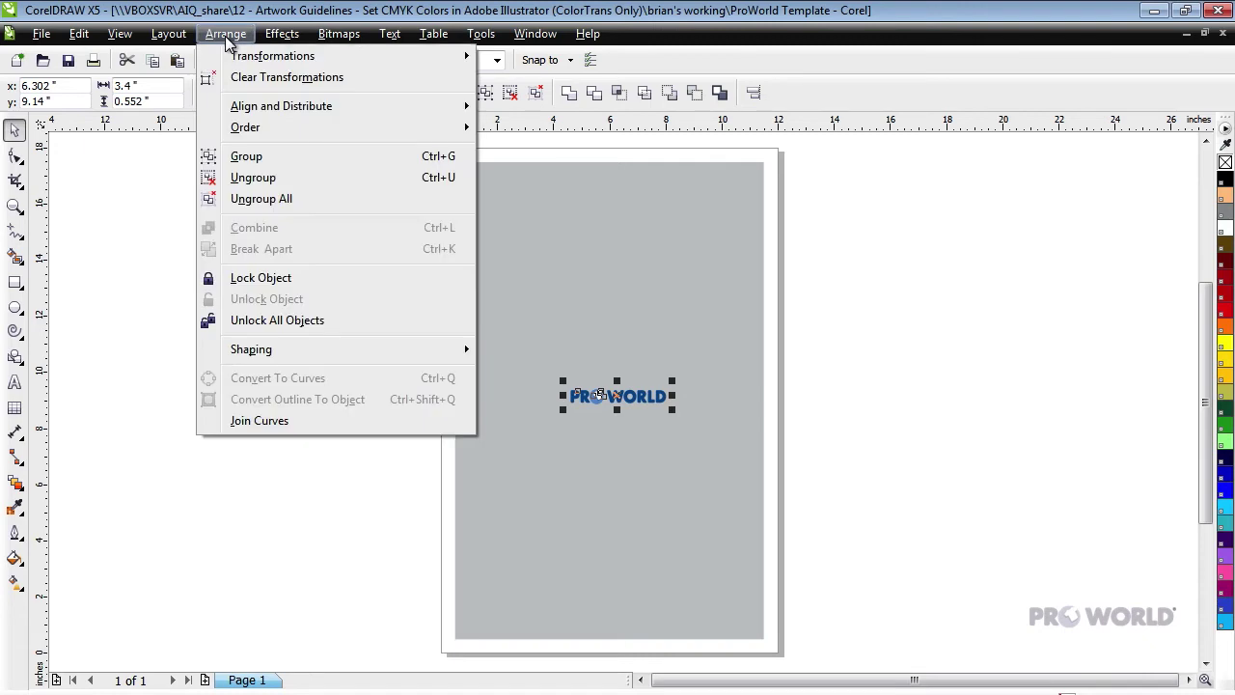
pyautogui.click(237, 156)
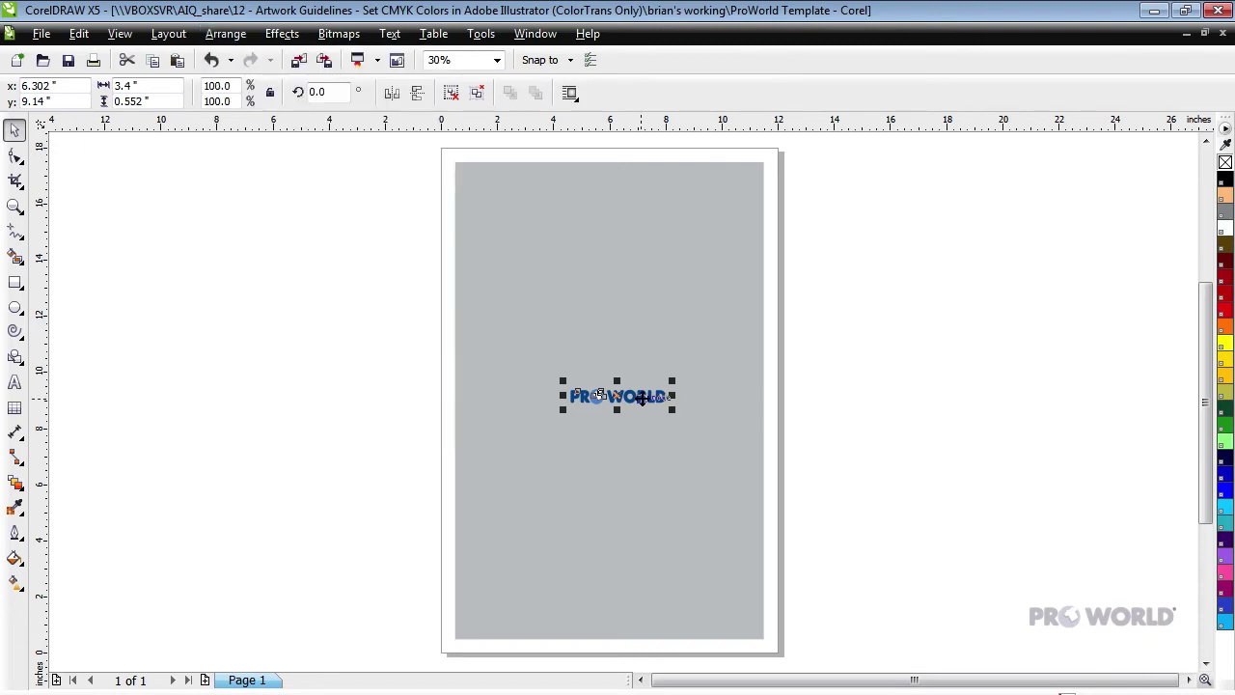
pyautogui.moveTo(641, 397); pyautogui.dragTo(530, 624)
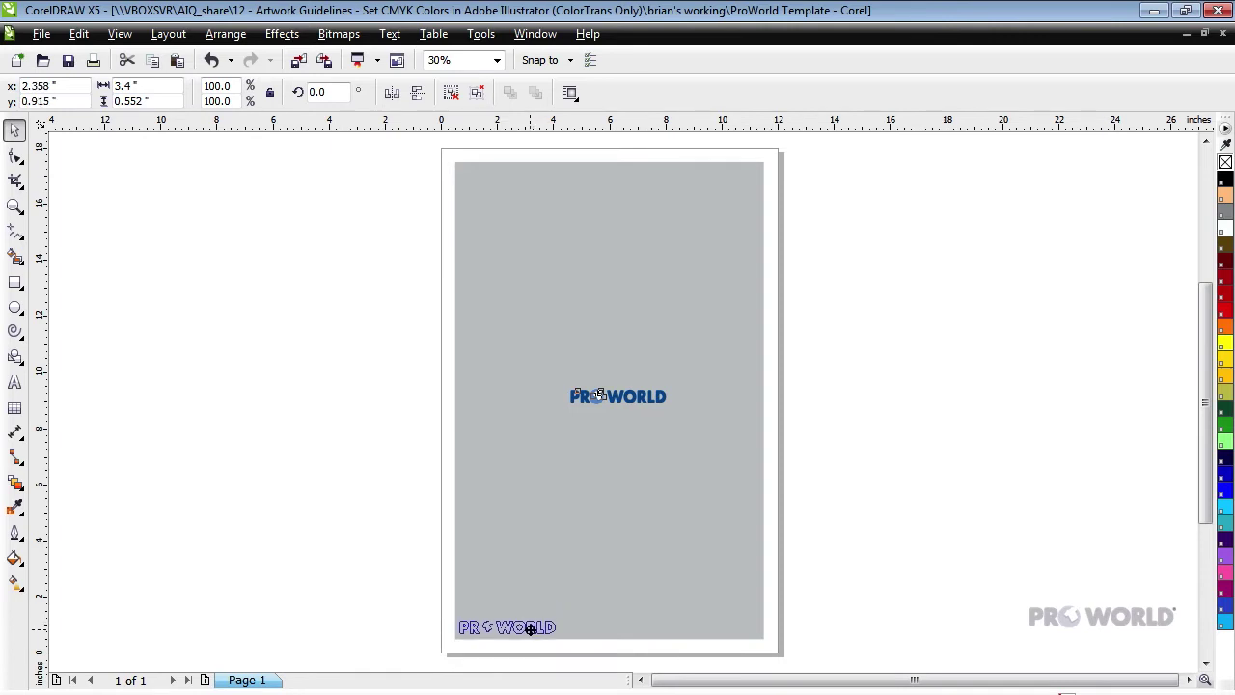
pyautogui.moveTo(531, 624); pyautogui.dragTo(531, 629)
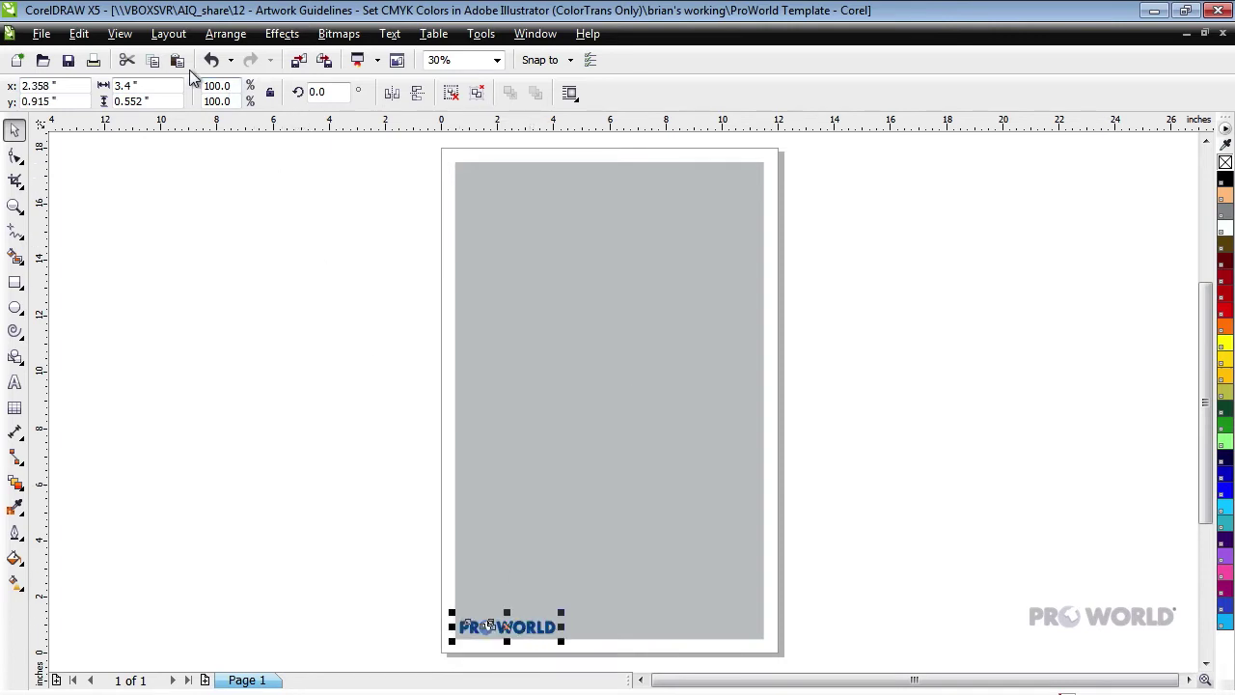
# Set Step and Repeat to no horizontal offset and 0.5" vertical spacing between objects.
pyautogui.click(80, 35)
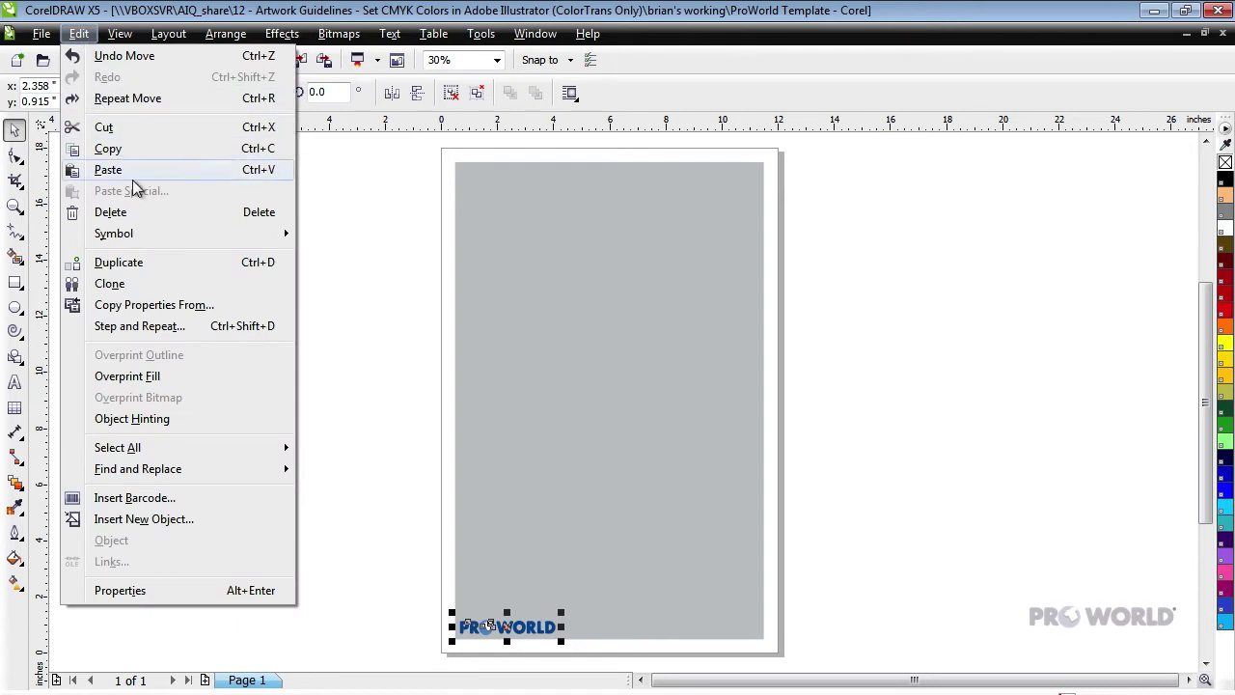
pyautogui.click(171, 326)
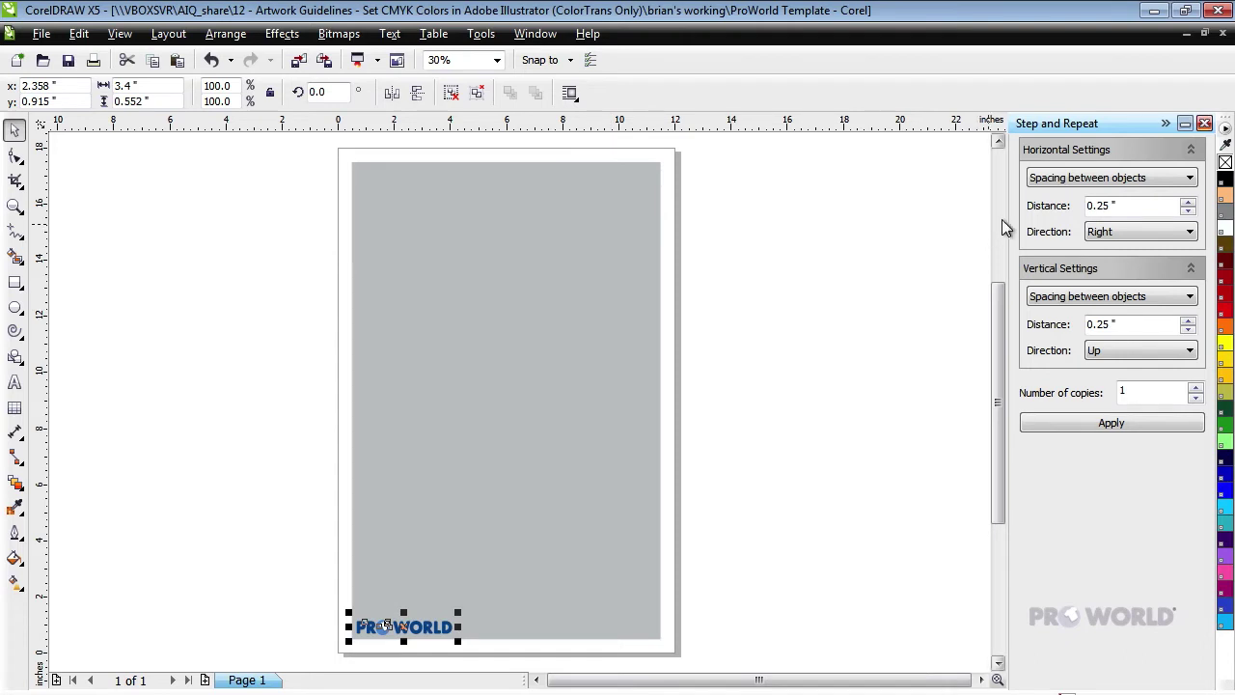
pyautogui.click(1116, 184)
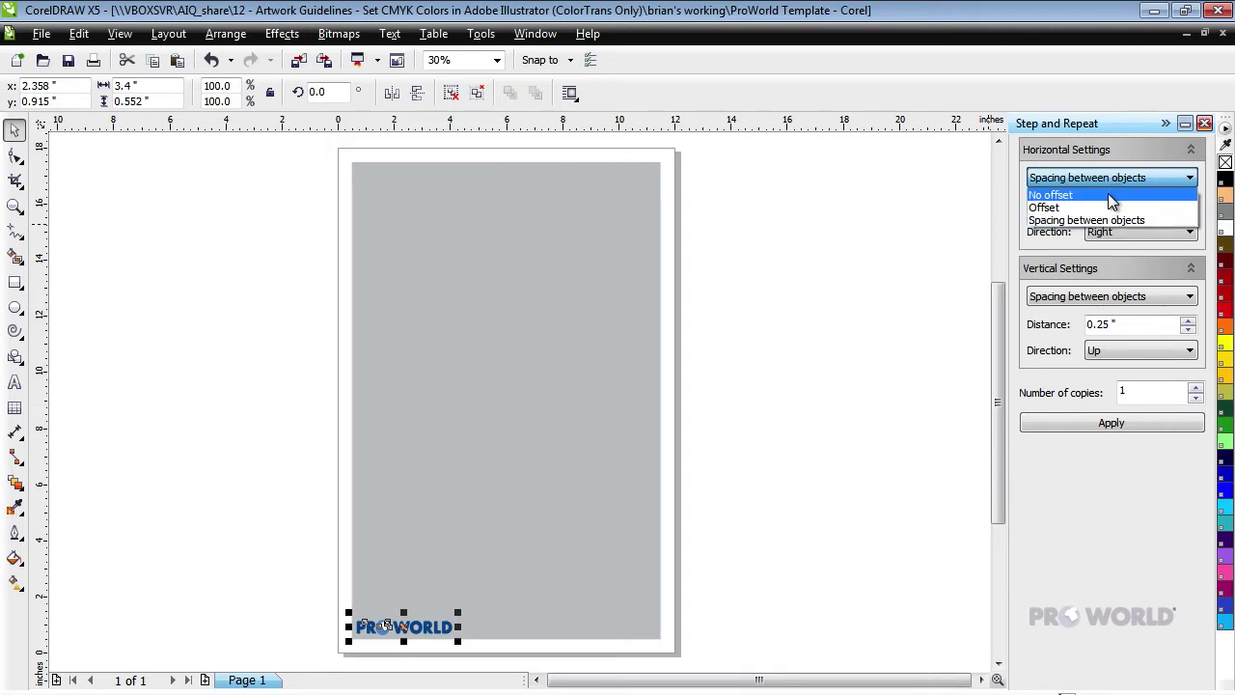
pyautogui.click(1112, 197)
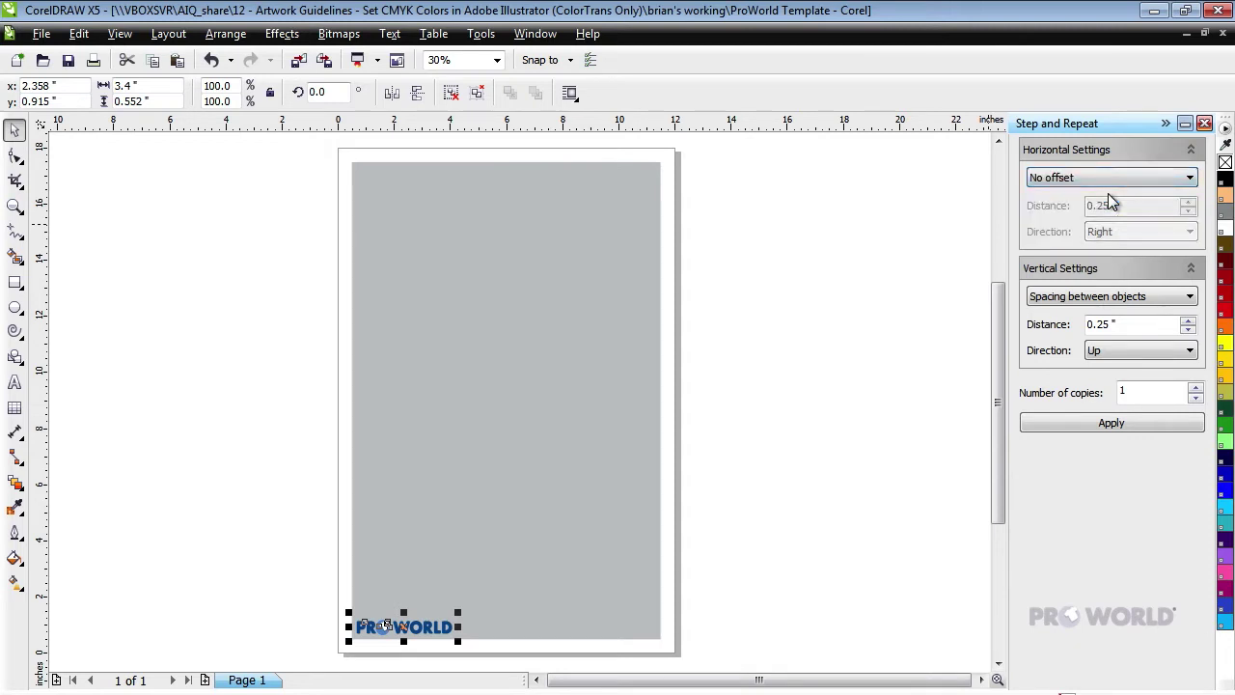
pyautogui.click(1109, 299)
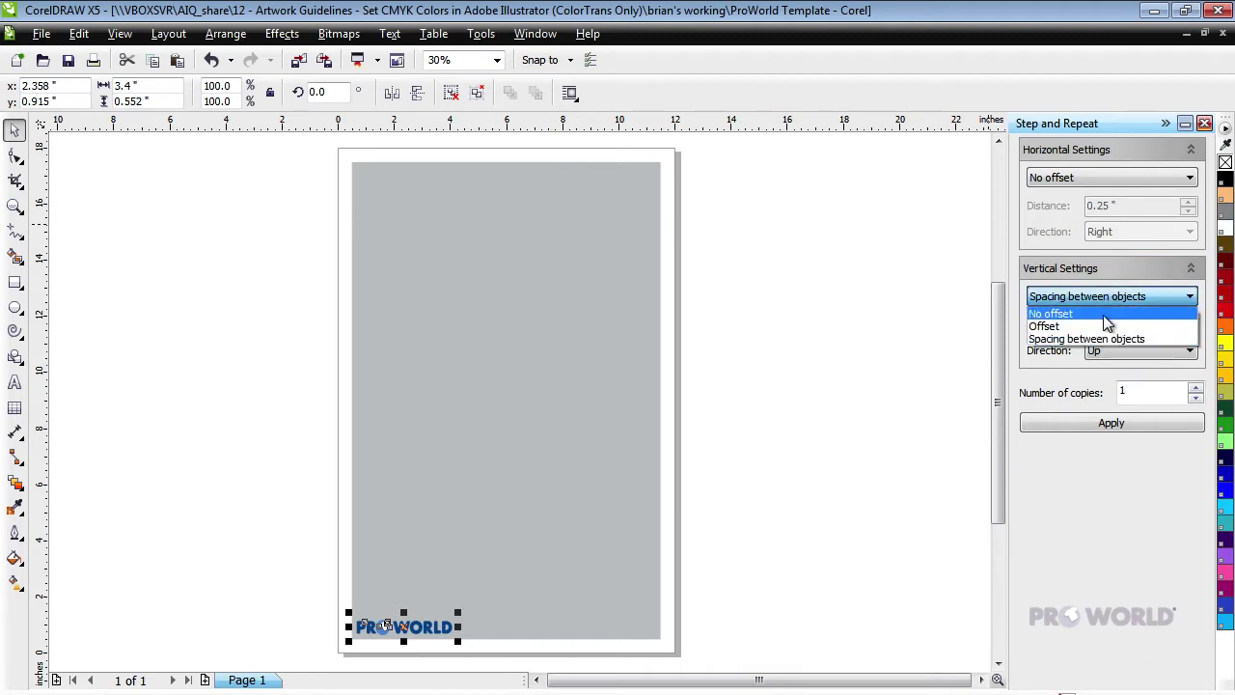
pyautogui.click(1100, 340)
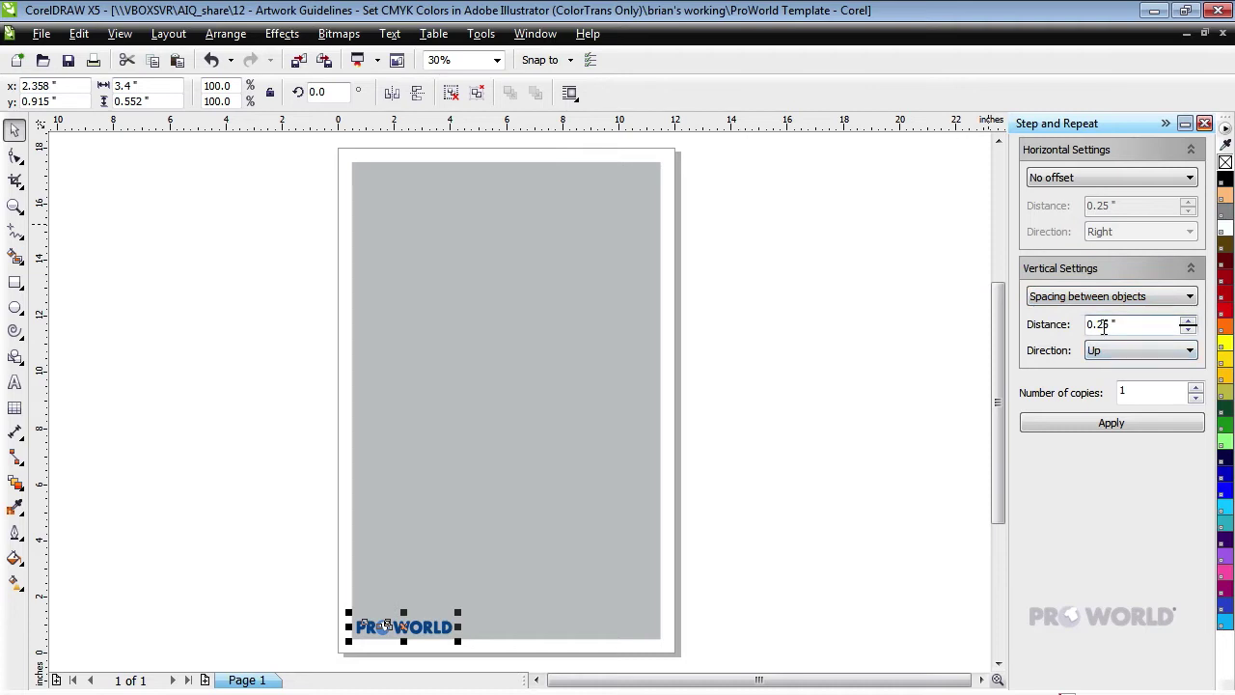
pyautogui.click(1105, 326)
pyautogui.press('BackSpace')
pyautogui.click(1131, 391)
pyautogui.press('BackSpace')
# Apply 3 copies repeatedly up the left side, then nudge the top logo down inside.
pyautogui.write('3')
pyautogui.click(1130, 418)
pyautogui.click(1130, 419)
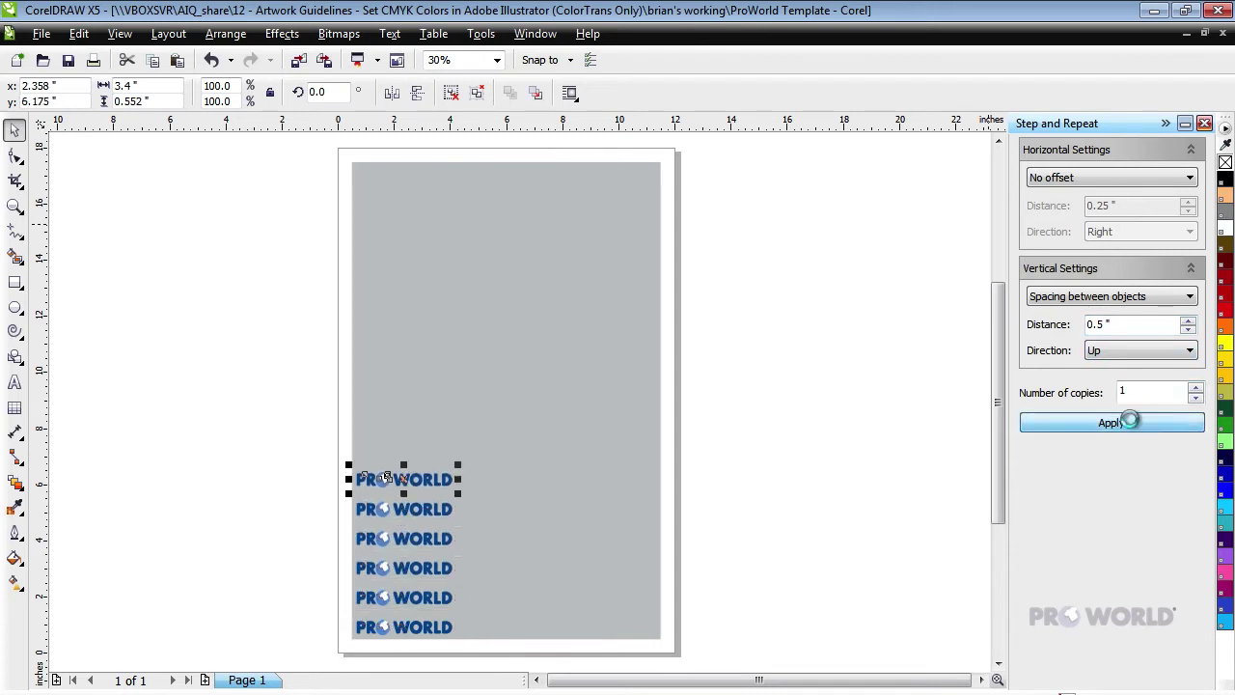
pyautogui.click(1130, 418)
pyautogui.click(1130, 419)
pyautogui.click(1129, 419)
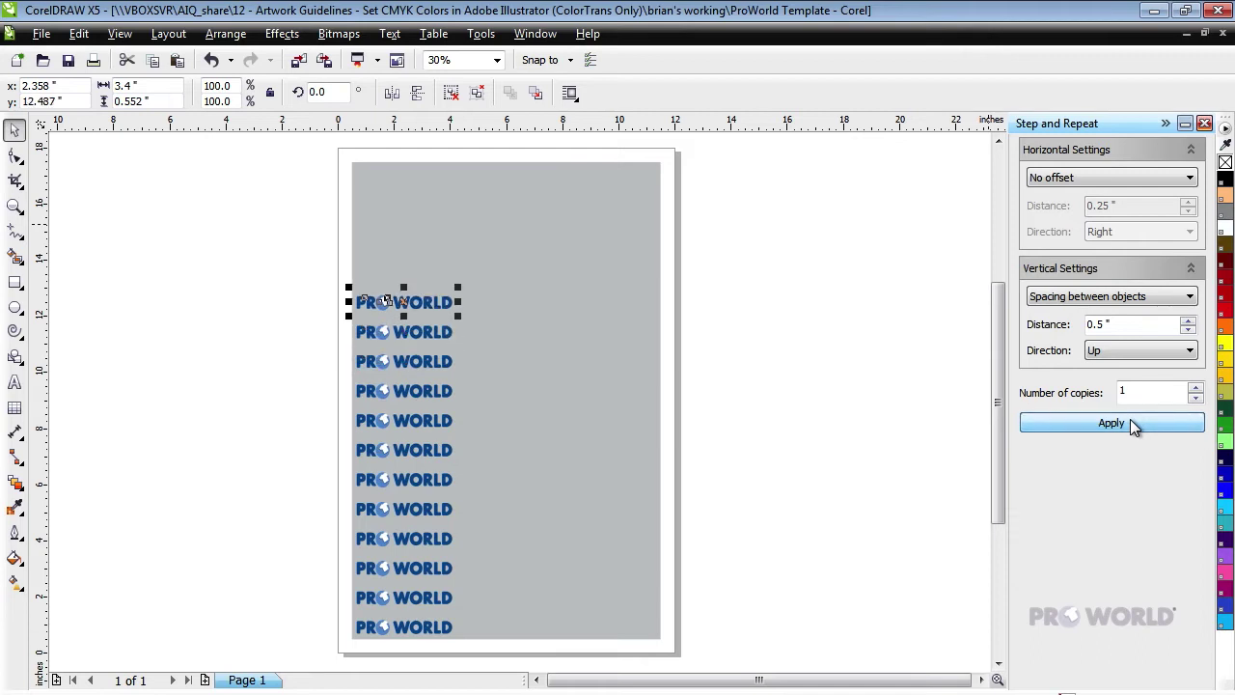
pyautogui.click(1130, 419)
pyautogui.click(1130, 419)
pyautogui.click(1129, 419)
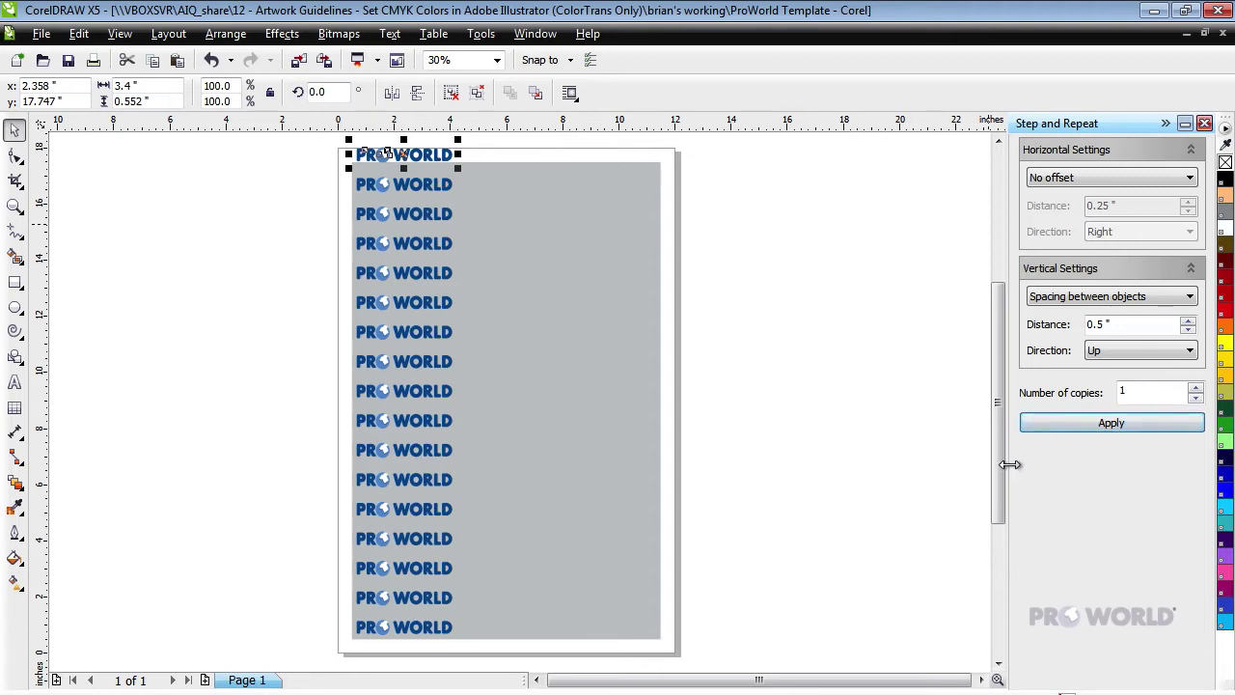
pyautogui.press('Down')
pyautogui.press('Down')
pyautogui.press('Down')
pyautogui.press('Down')
pyautogui.press('Down')
pyautogui.press('Down')
pyautogui.press('Down')
pyautogui.press('Down')
pyautogui.press('Down')
pyautogui.press('Down')
pyautogui.press('Down')
pyautogui.press('Down')
pyautogui.press('Down')
pyautogui.press('Down')
pyautogui.press('Down')
pyautogui.press('Down')
pyautogui.press('Down')
pyautogui.press('Down')
pyautogui.press('Down')
pyautogui.press('Down')
pyautogui.press('Down')
pyautogui.press('Down')
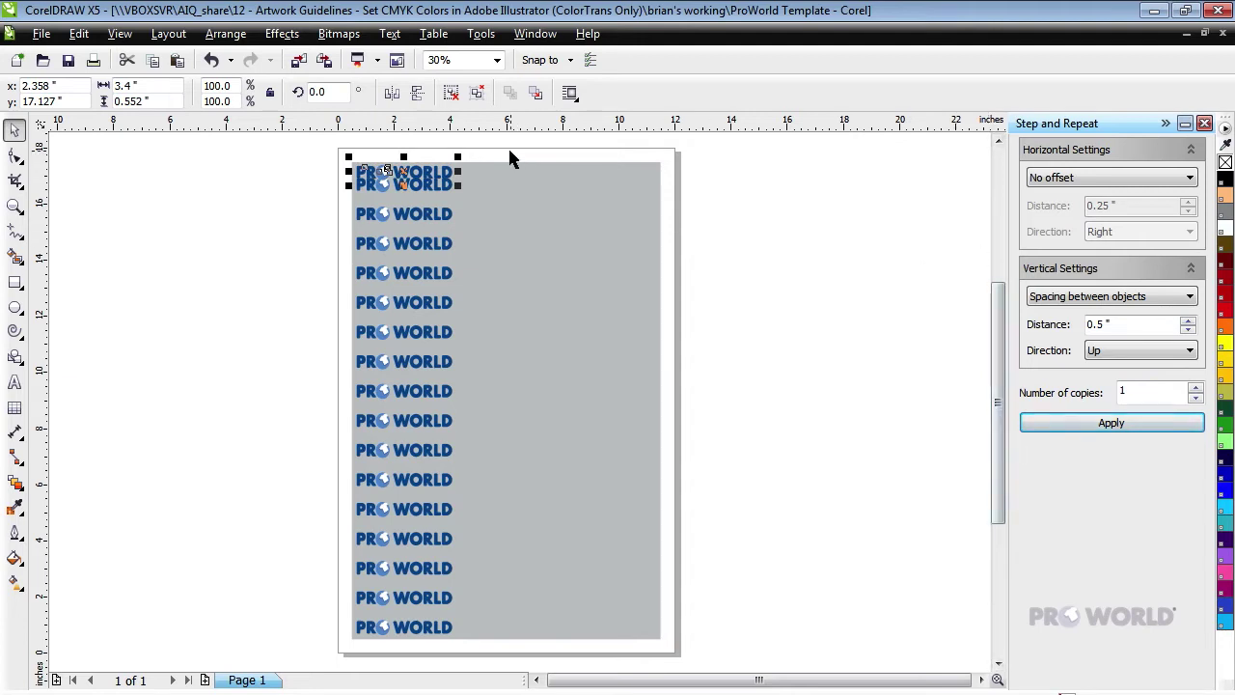
# Select the logo column and distribute it with even vertical spacing in Align and Distribute.
pyautogui.moveTo(497, 145)
pyautogui.mouseDown()
pyautogui.moveTo(405, 319)
pyautogui.moveTo(297, 657)
pyautogui.mouseUp()
pyautogui.click(224, 34)
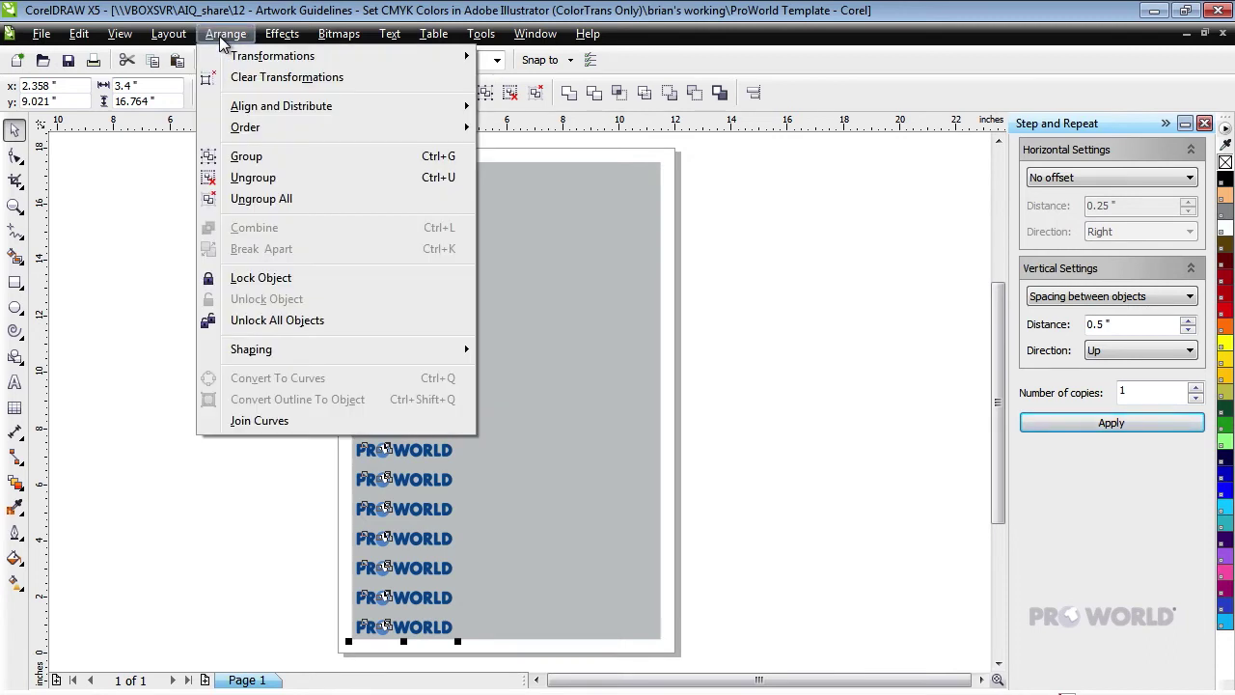
pyautogui.moveTo(281, 106)
pyautogui.click(543, 314)
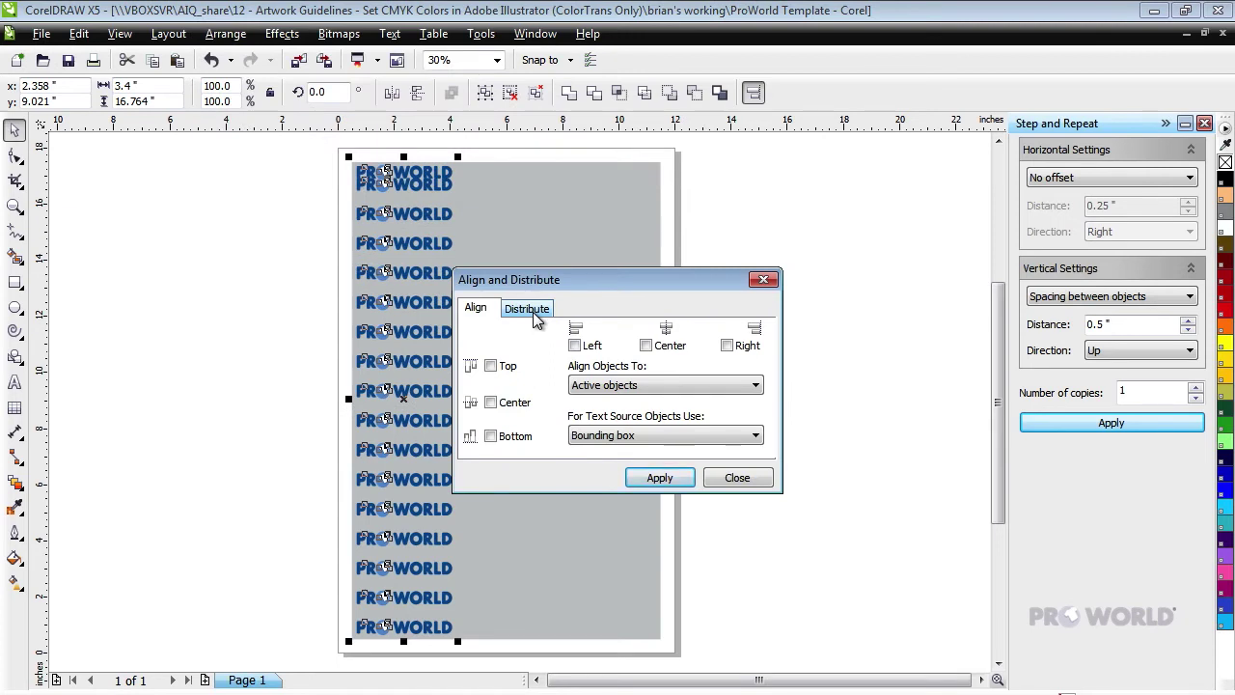
pyautogui.click(528, 313)
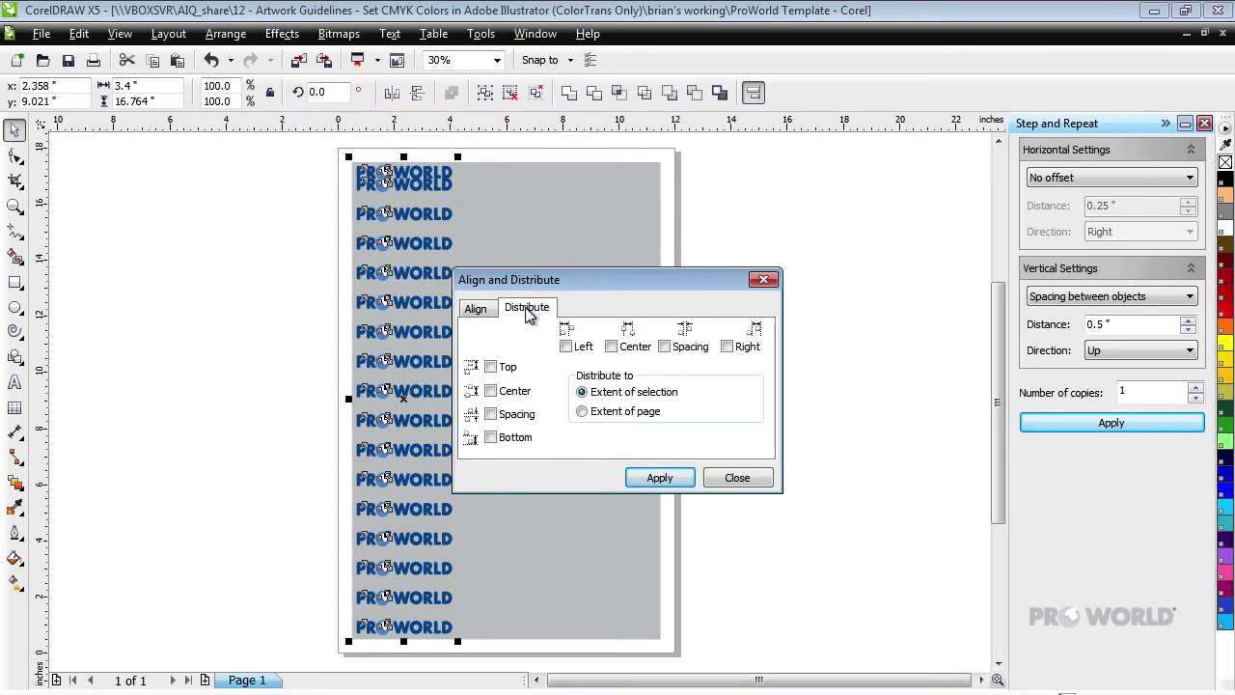
pyautogui.click(491, 414)
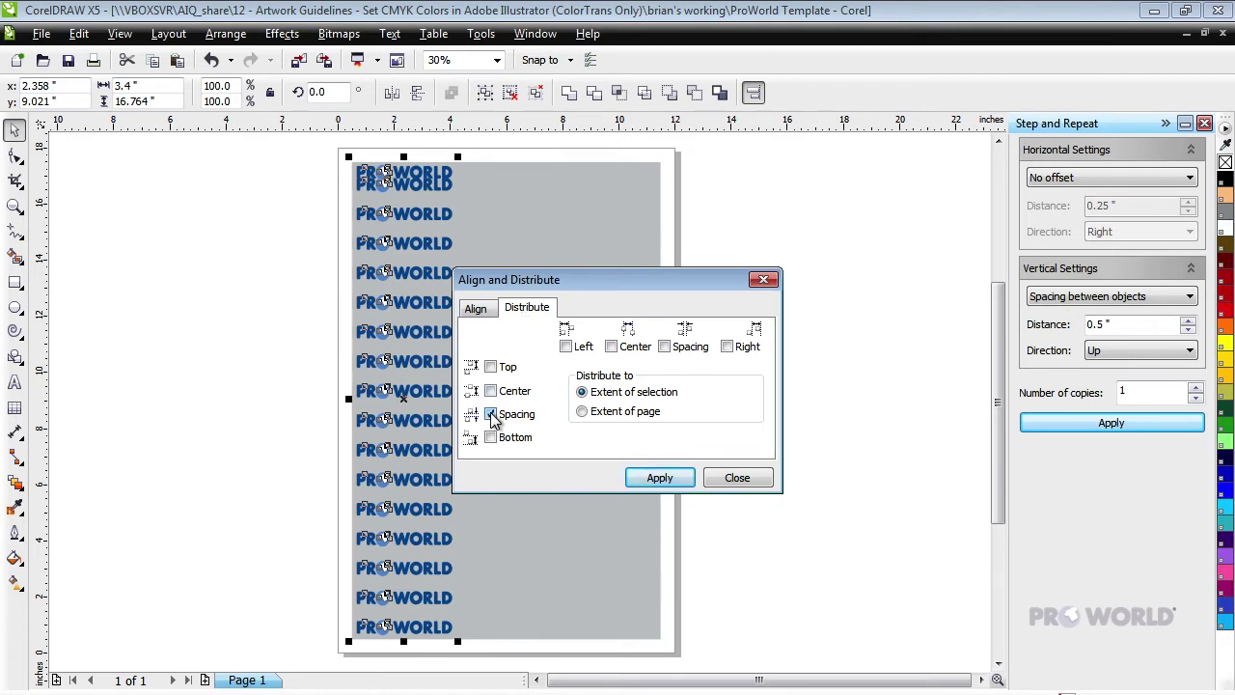
pyautogui.click(659, 478)
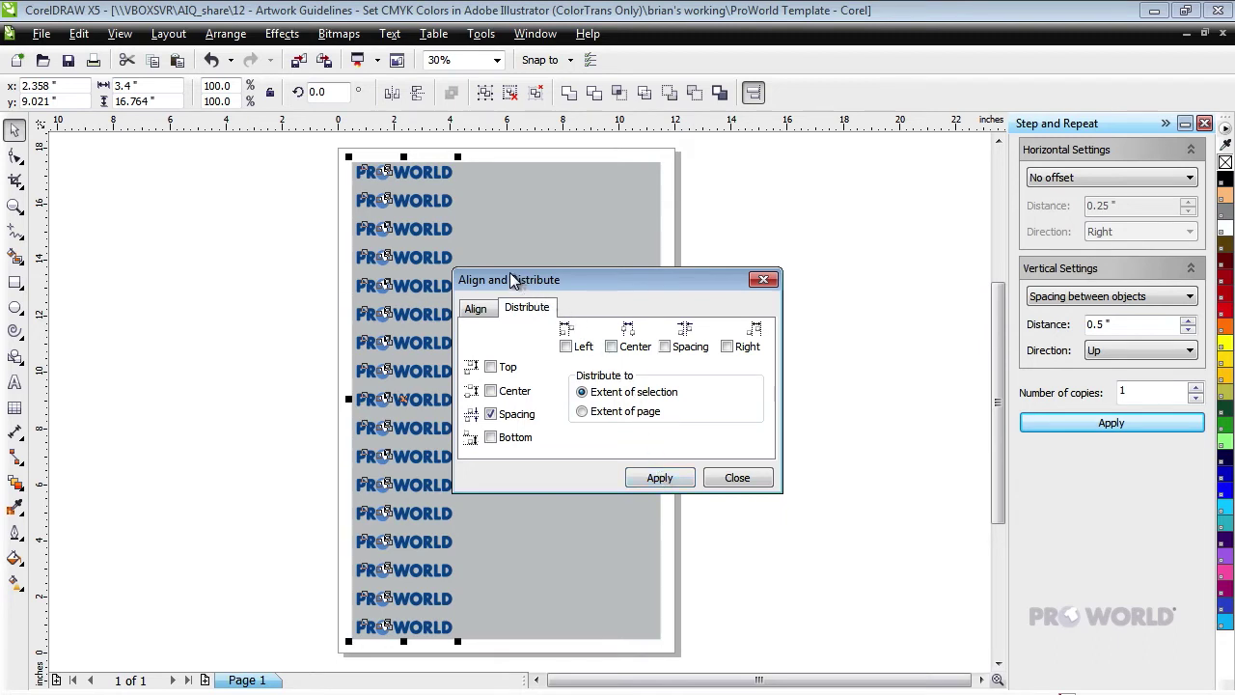
pyautogui.moveTo(512, 279); pyautogui.dragTo(714, 373)
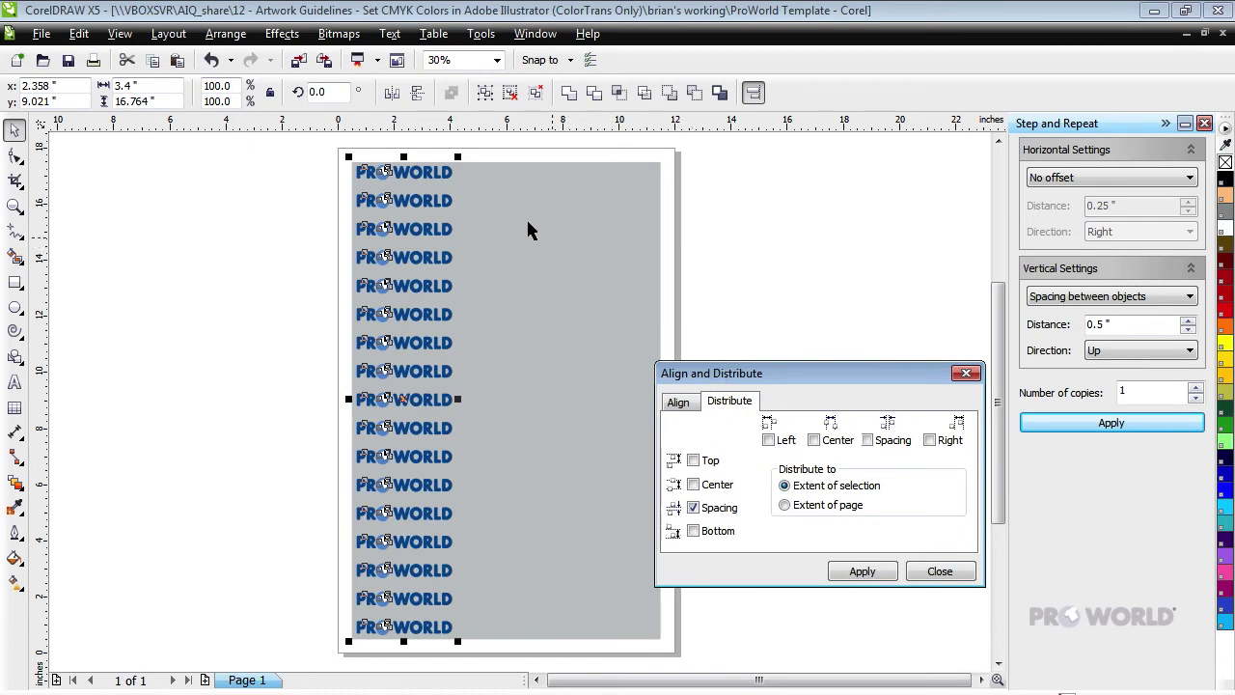
# Group the column; set Step and Repeat to no vertical offset and 0.5" horizontal spacing.
pyautogui.click(224, 35)
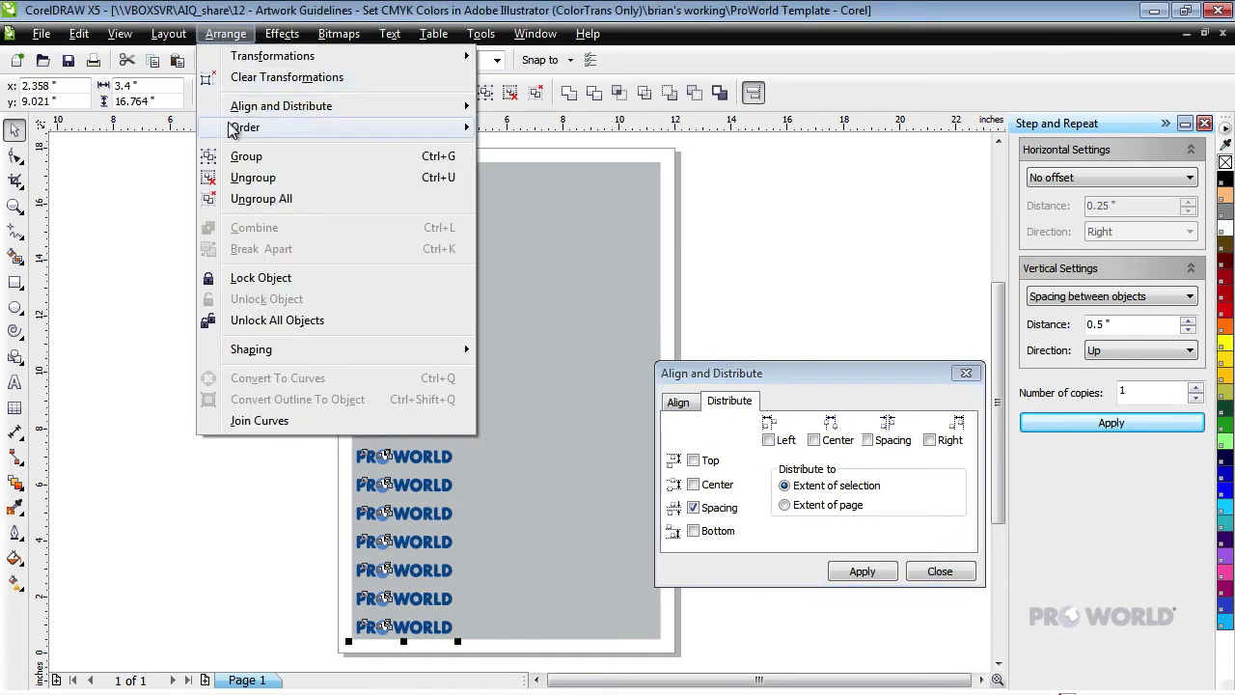
pyautogui.click(238, 159)
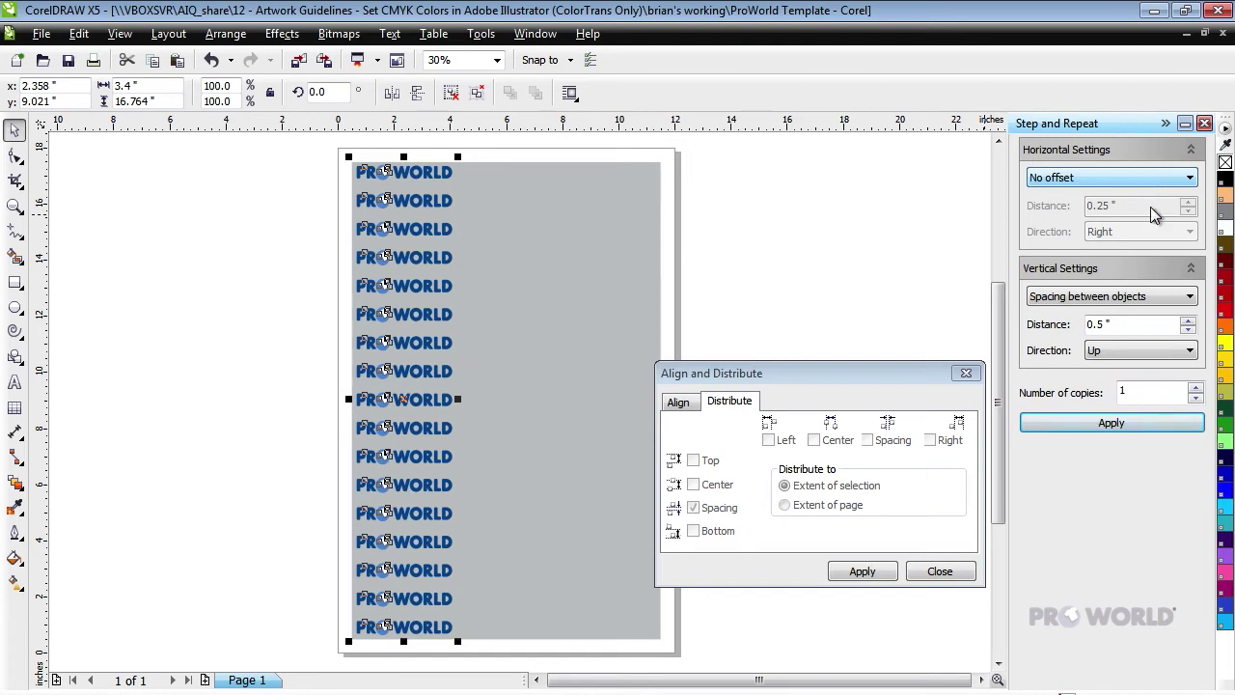
pyautogui.click(1154, 297)
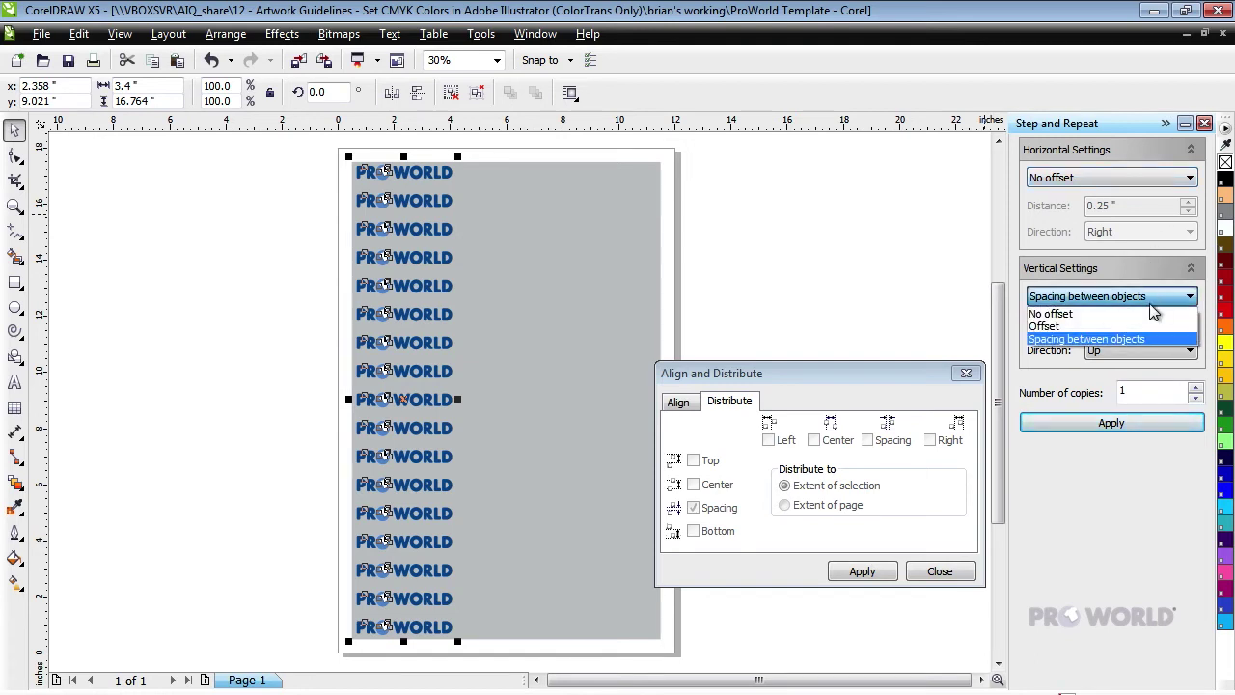
pyautogui.click(1150, 318)
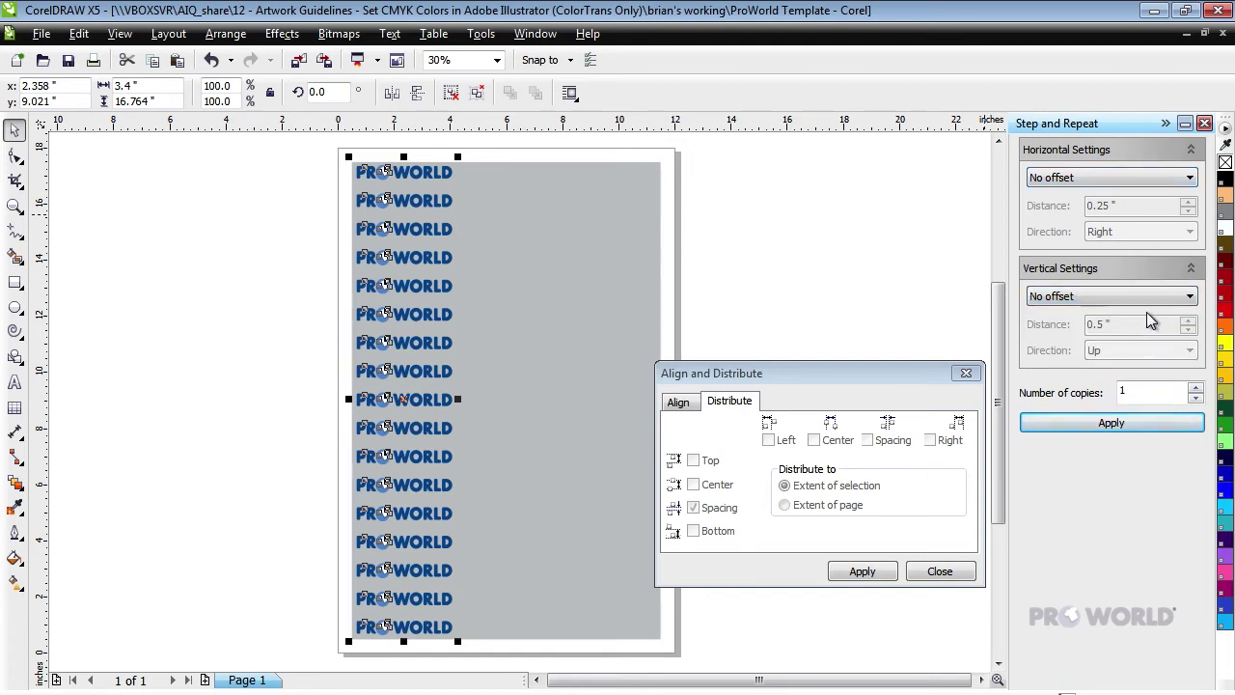
pyautogui.click(1146, 180)
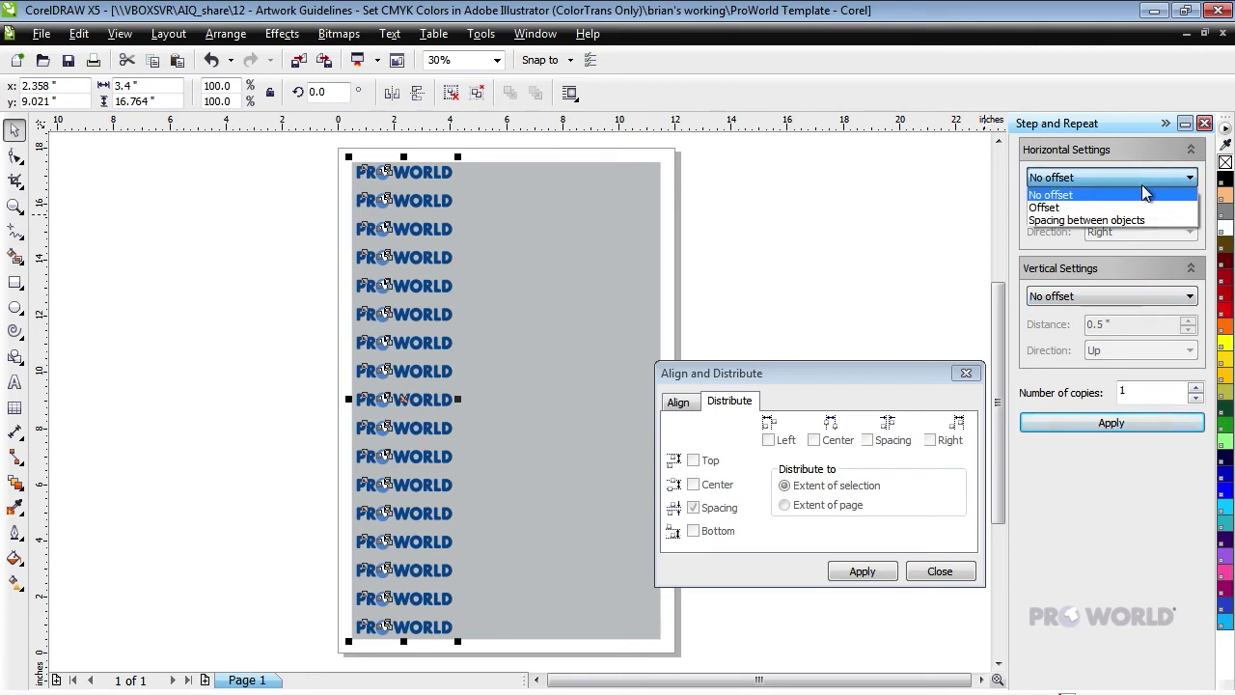
pyautogui.click(1144, 220)
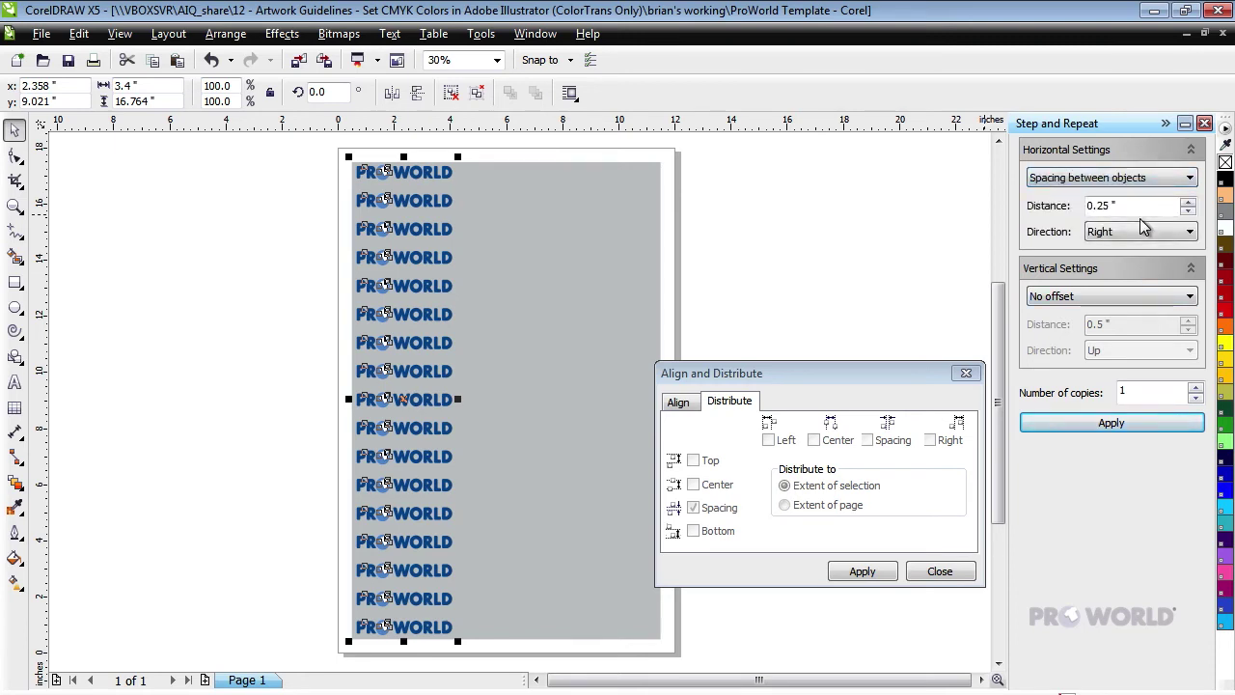
pyautogui.click(1103, 206)
pyautogui.press('BackSpace')
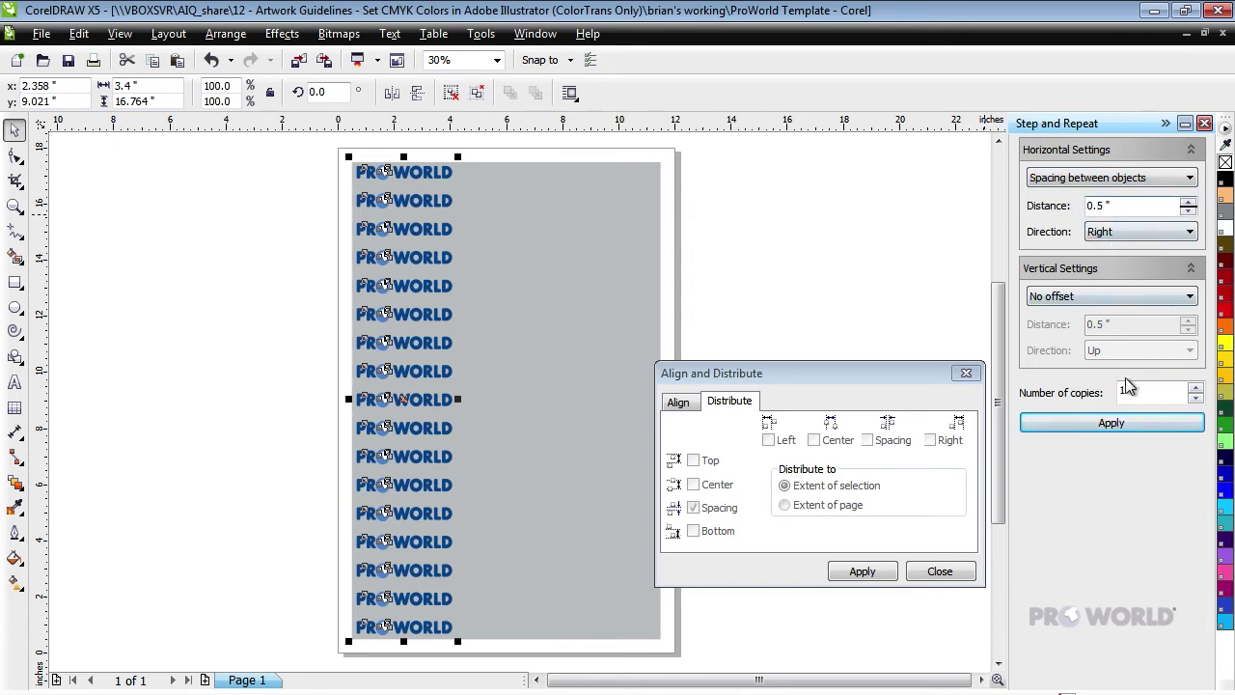
pyautogui.click(1132, 388)
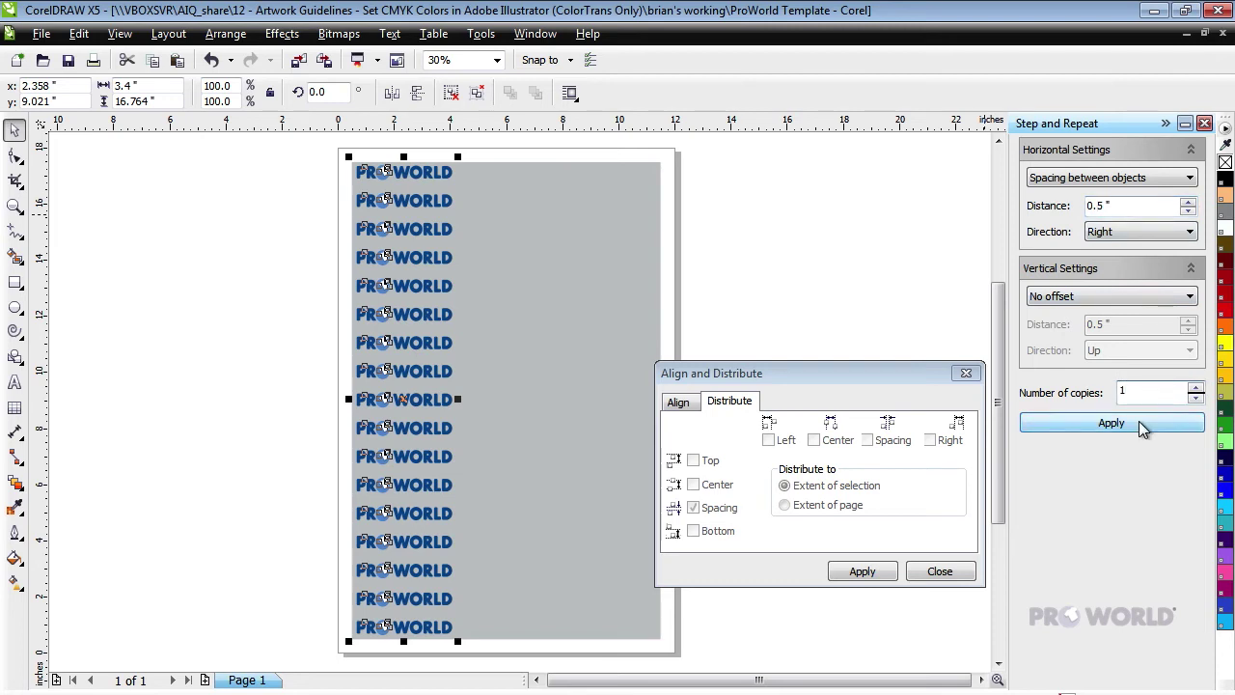
# Apply twice for second and third columns, then shift the third column left inside the gray area.
pyautogui.click(1139, 424)
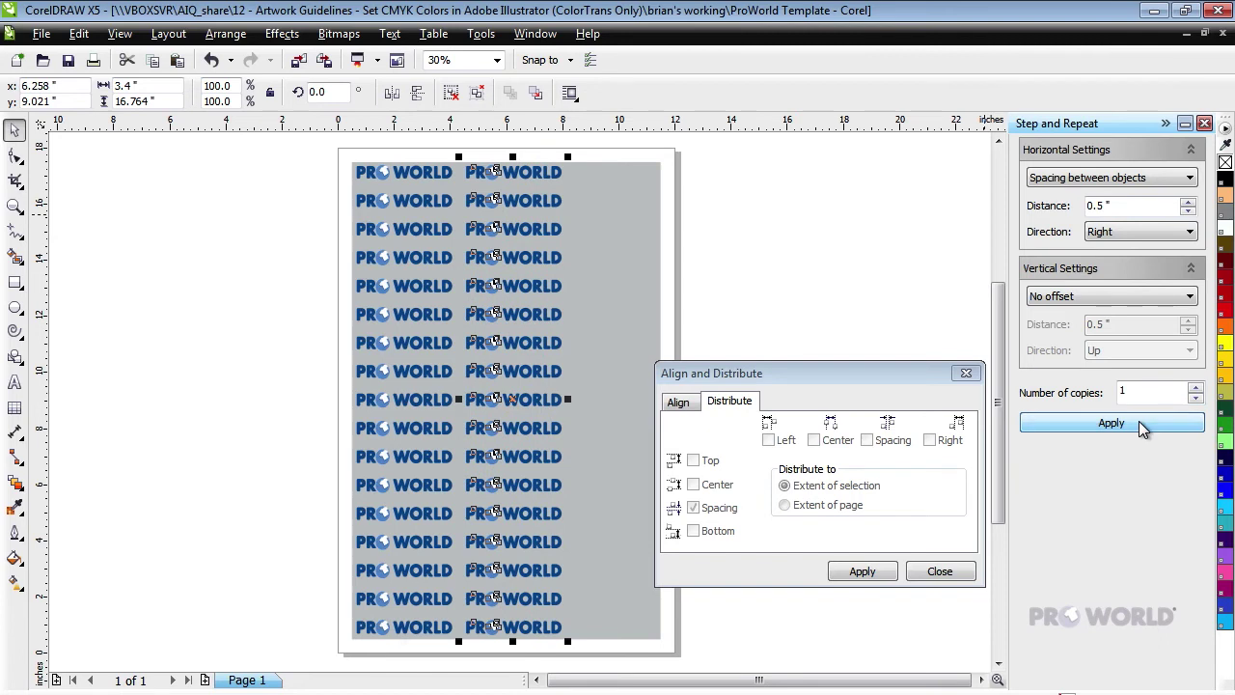
pyautogui.click(1141, 428)
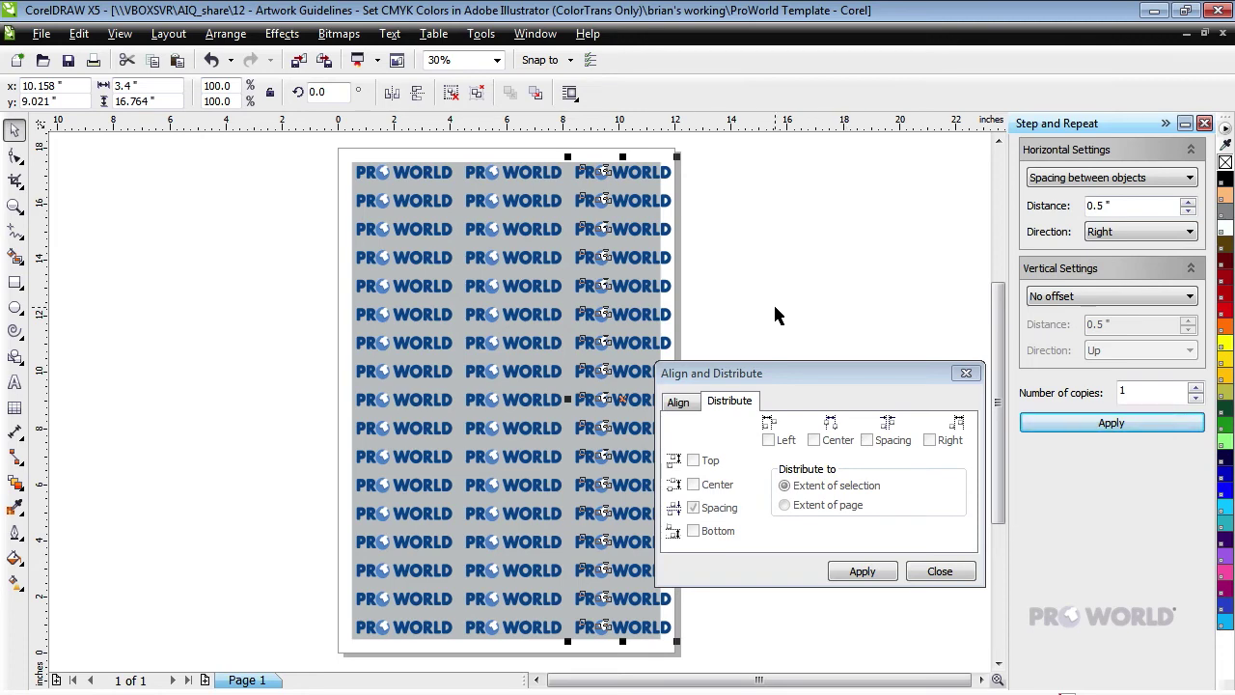
pyautogui.hotkey('ctrl', 'Left')
pyautogui.hotkey('ctrl', 'Left')
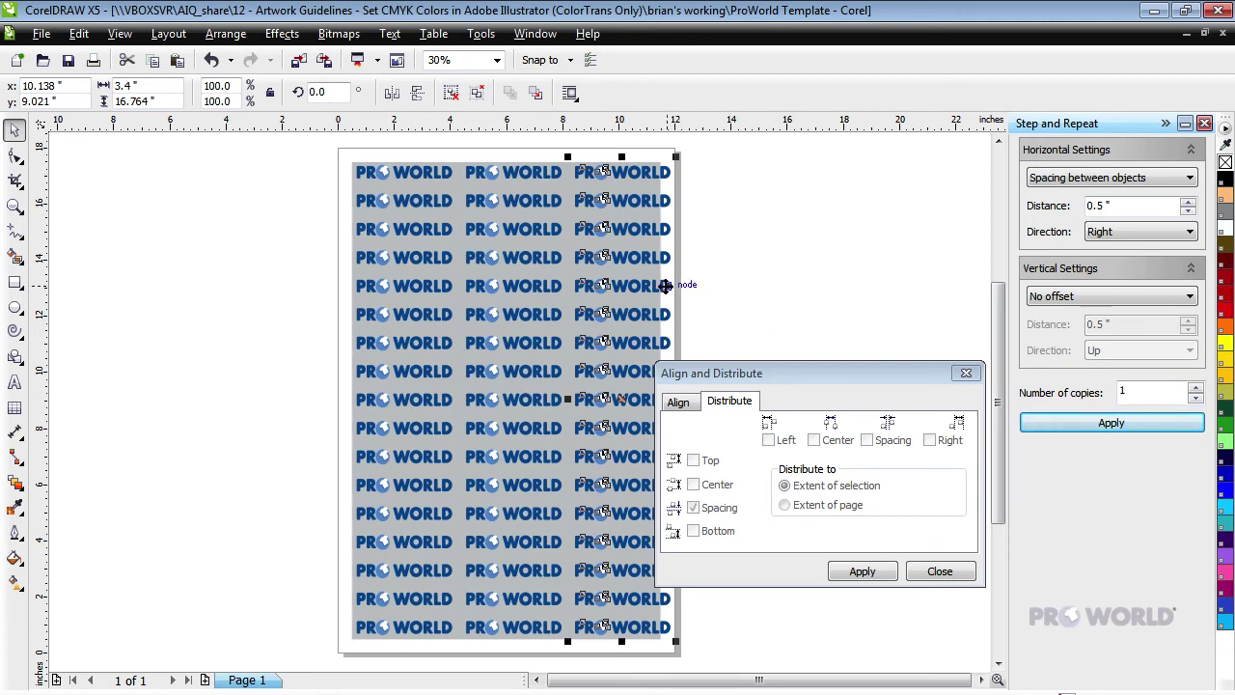
pyautogui.moveTo(665, 286); pyautogui.dragTo(654, 286)
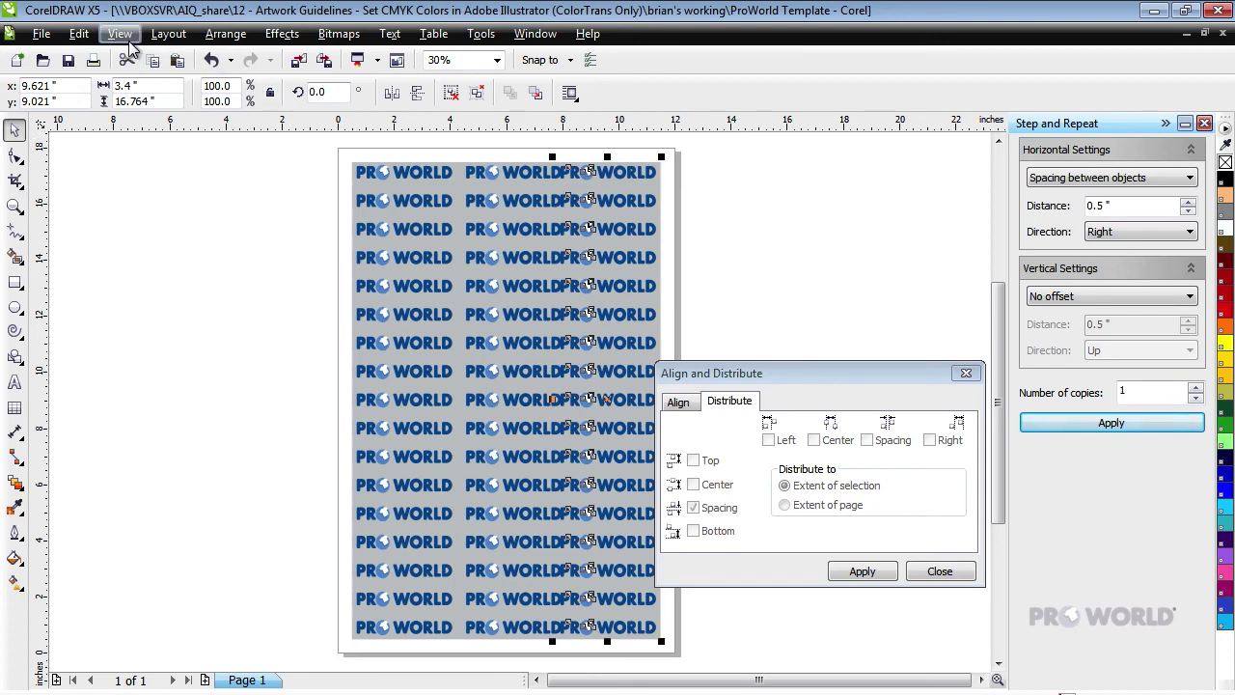
# Select all objects and distribute them with even horizontal spacing instead of vertical.
pyautogui.click(80, 35)
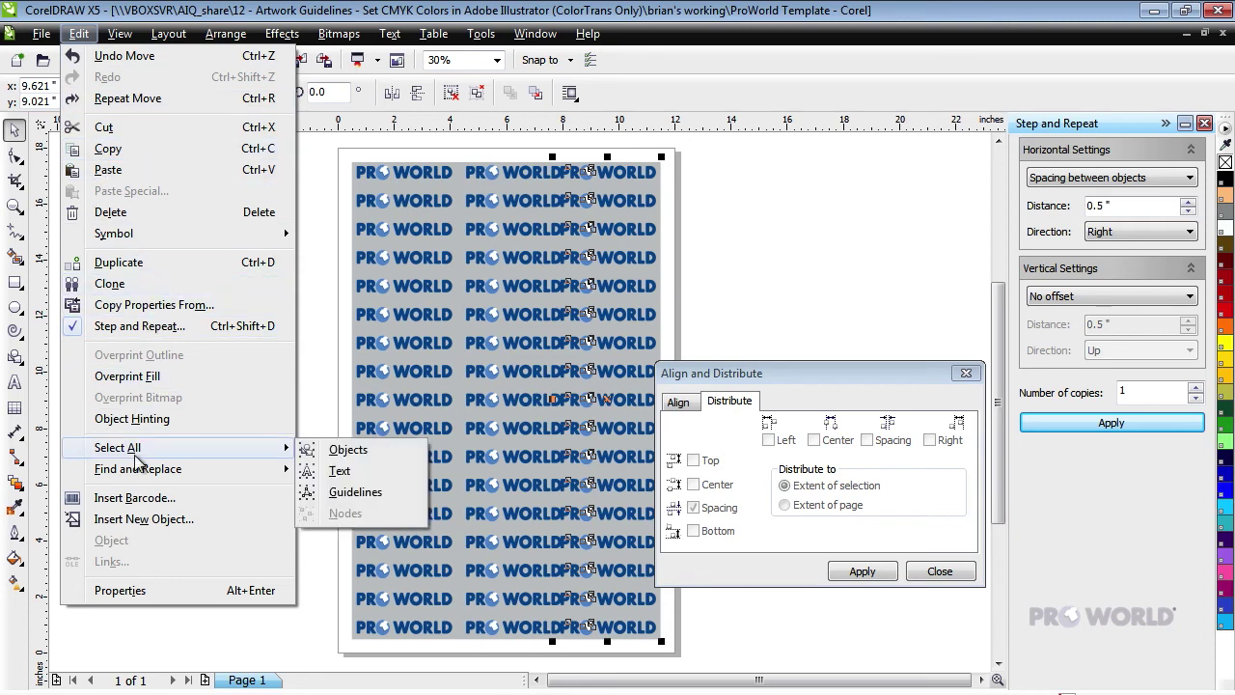
pyautogui.click(336, 448)
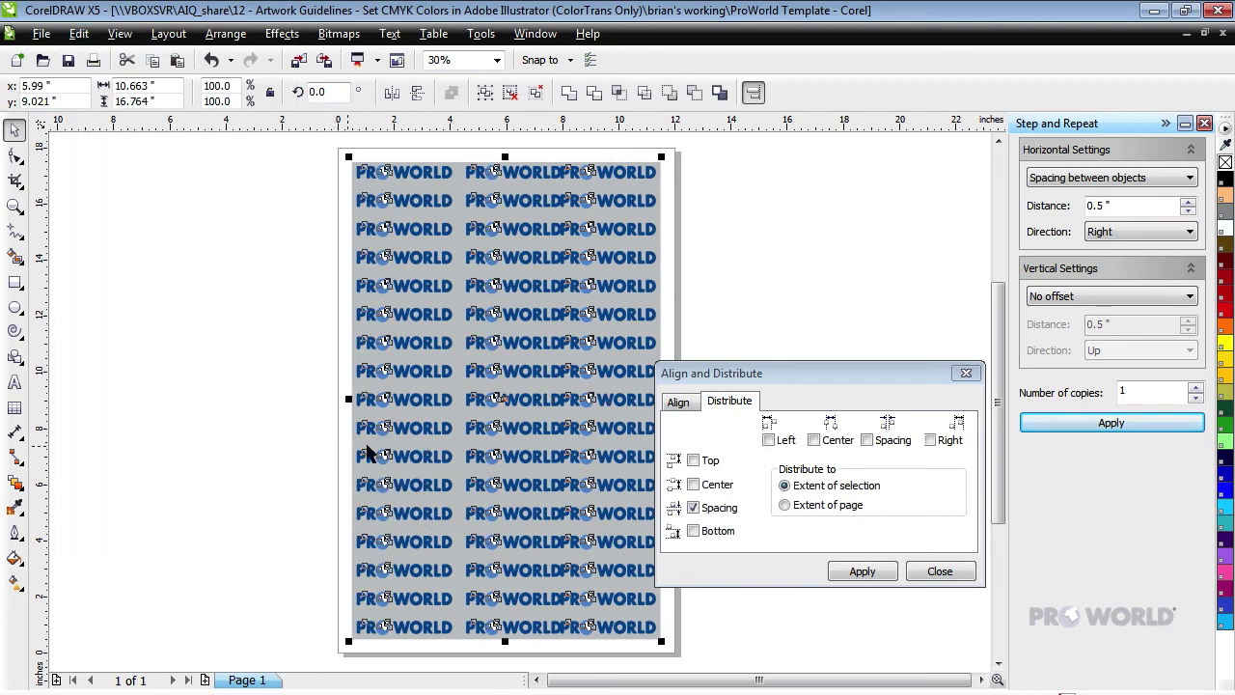
pyautogui.click(695, 508)
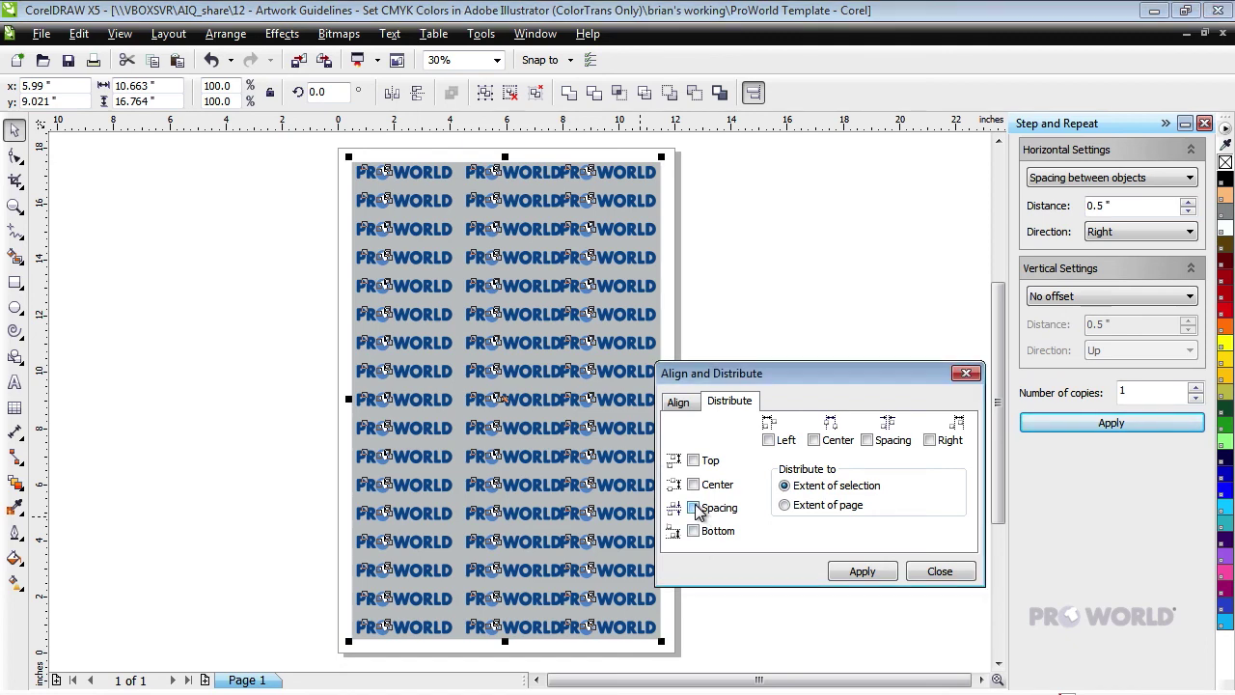
pyautogui.click(866, 440)
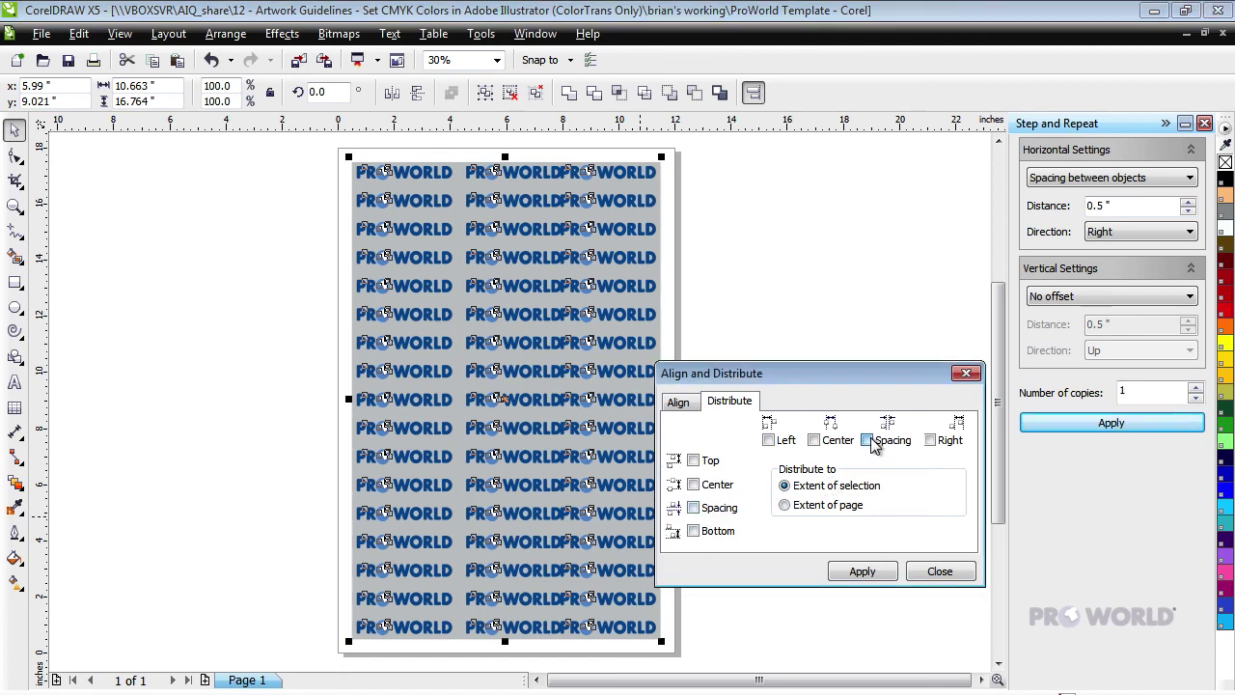
pyautogui.click(861, 572)
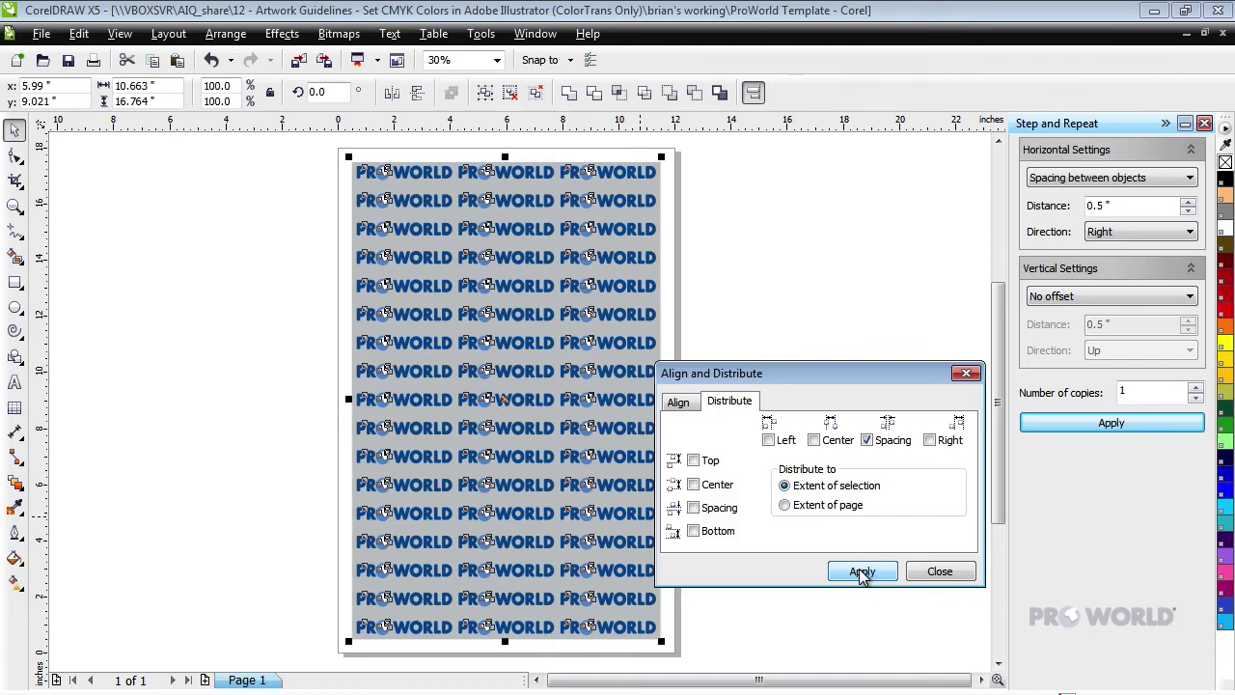